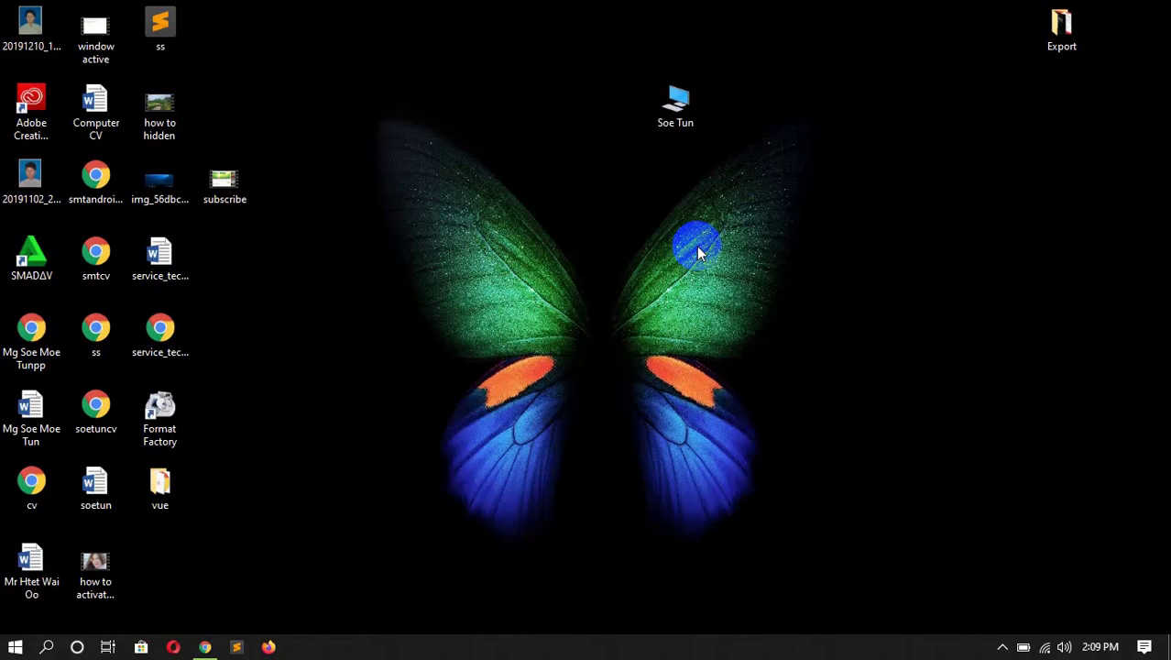
Refresh the desktop twice from its right-click menu.
right_click(601, 188)
left_click(641, 239)
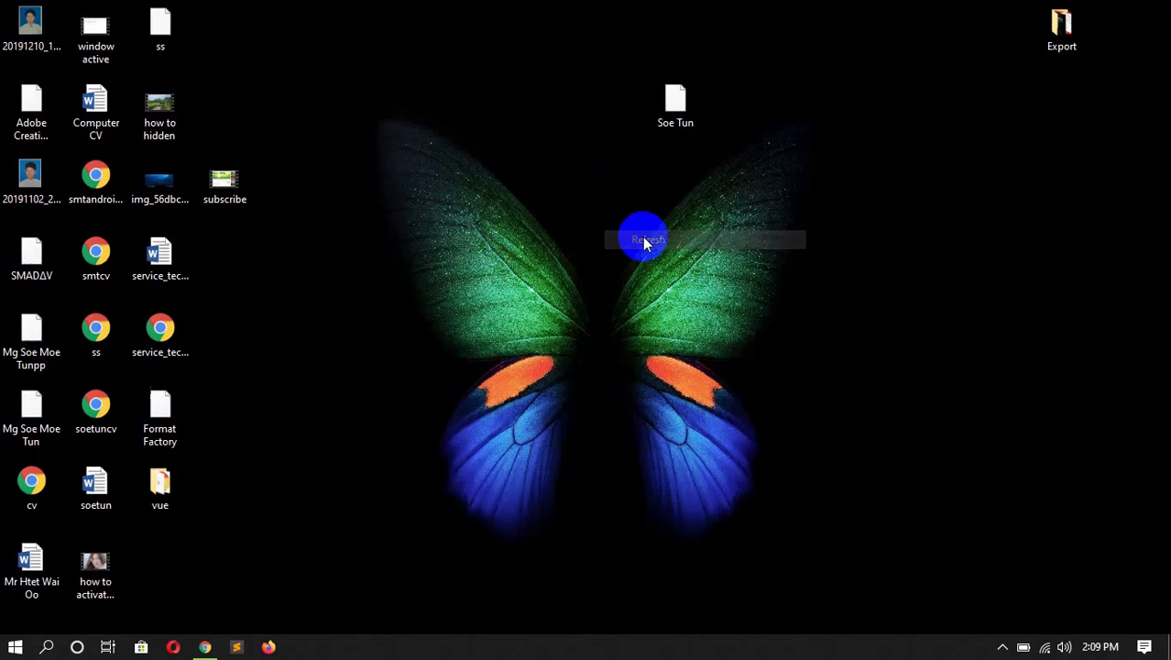
right_click(417, 264)
left_click(458, 309)
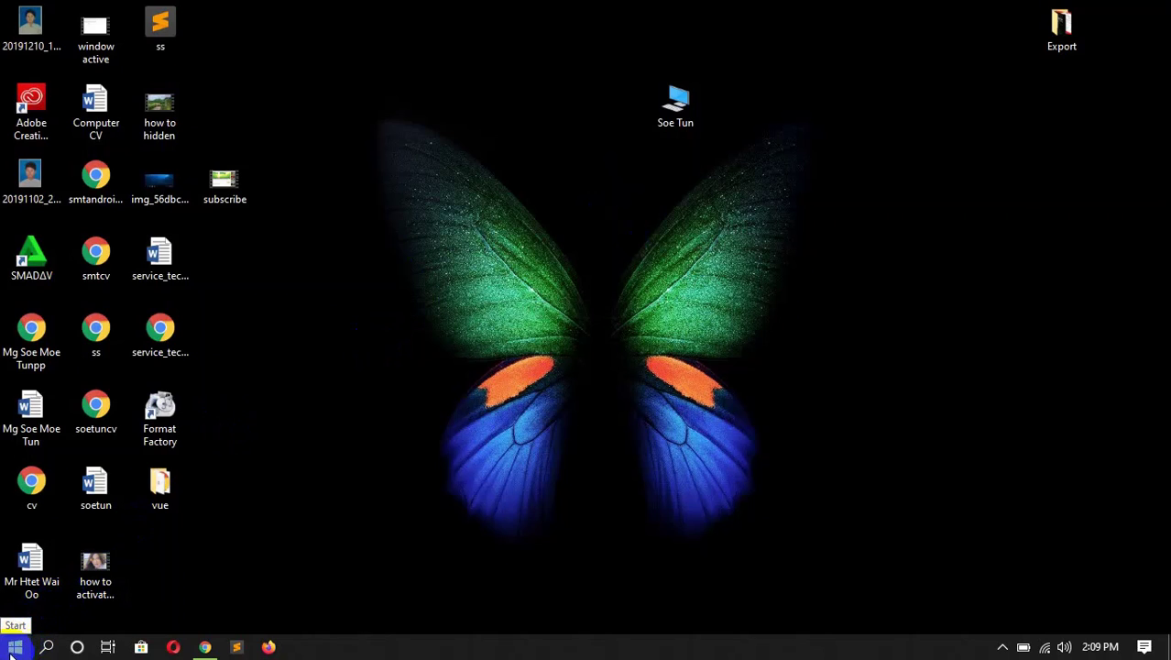
Run Check for updates under Update & Security; the PC reports it is up to date.
left_click(13, 648)
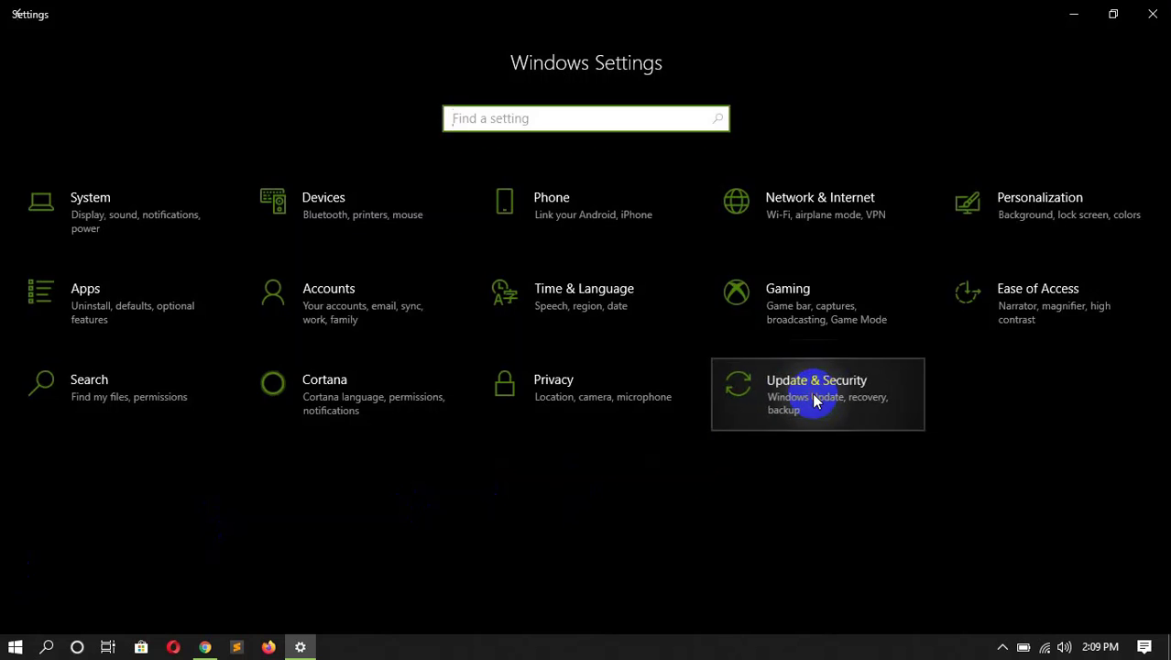
left_click(814, 398)
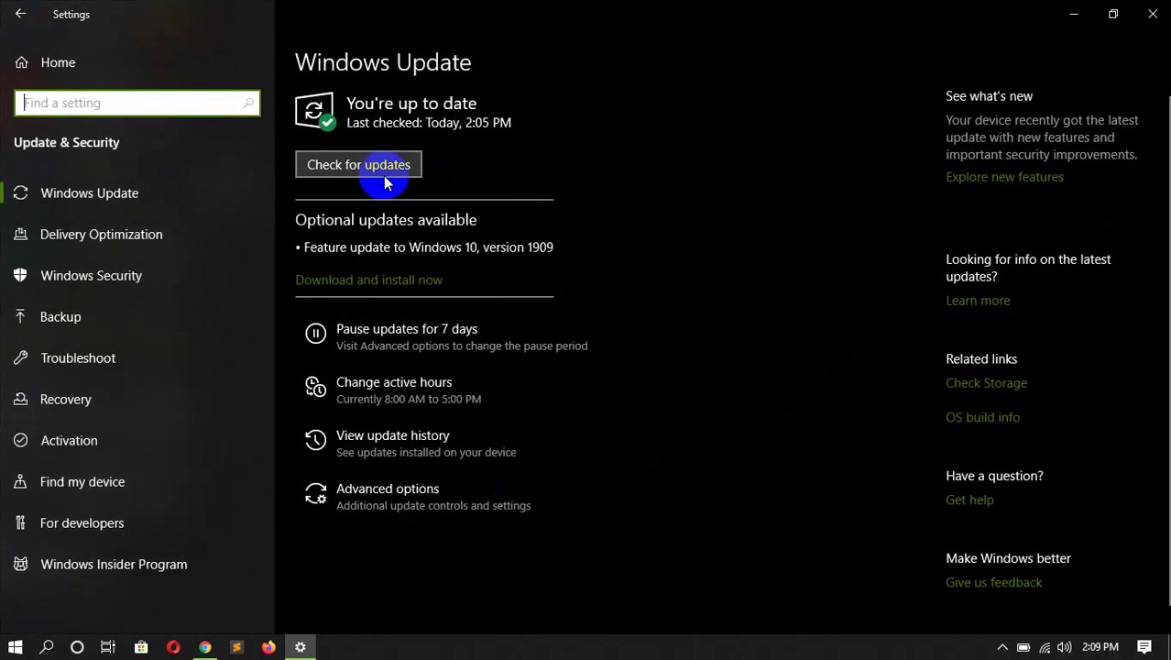
left_click(378, 170)
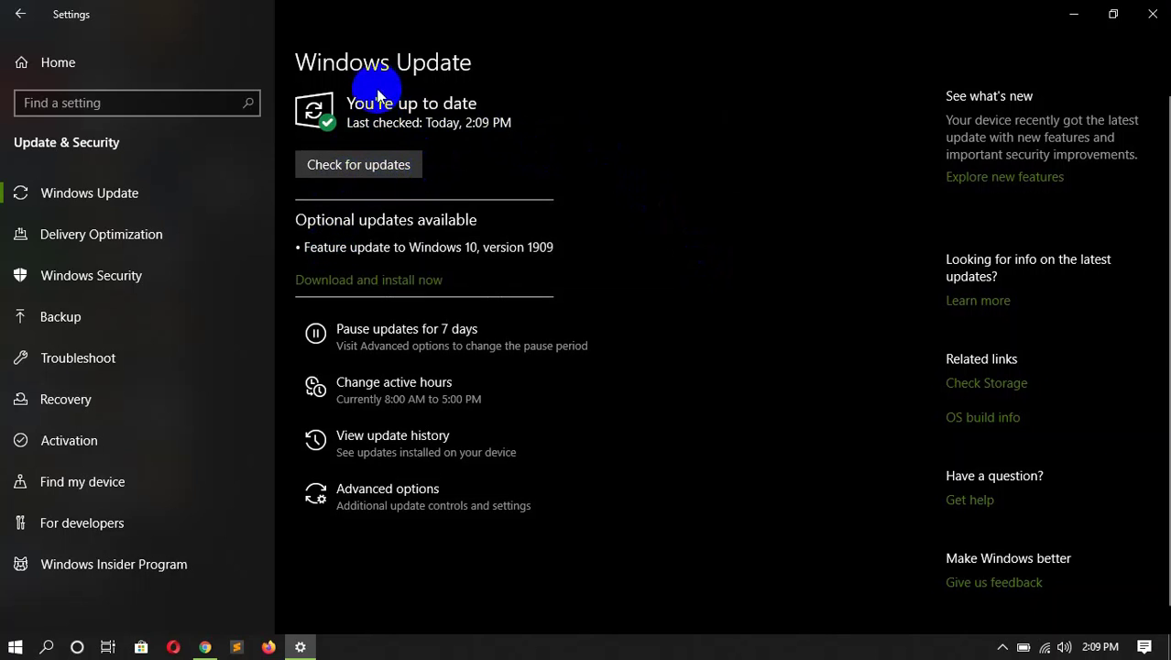
left_click(483, 121)
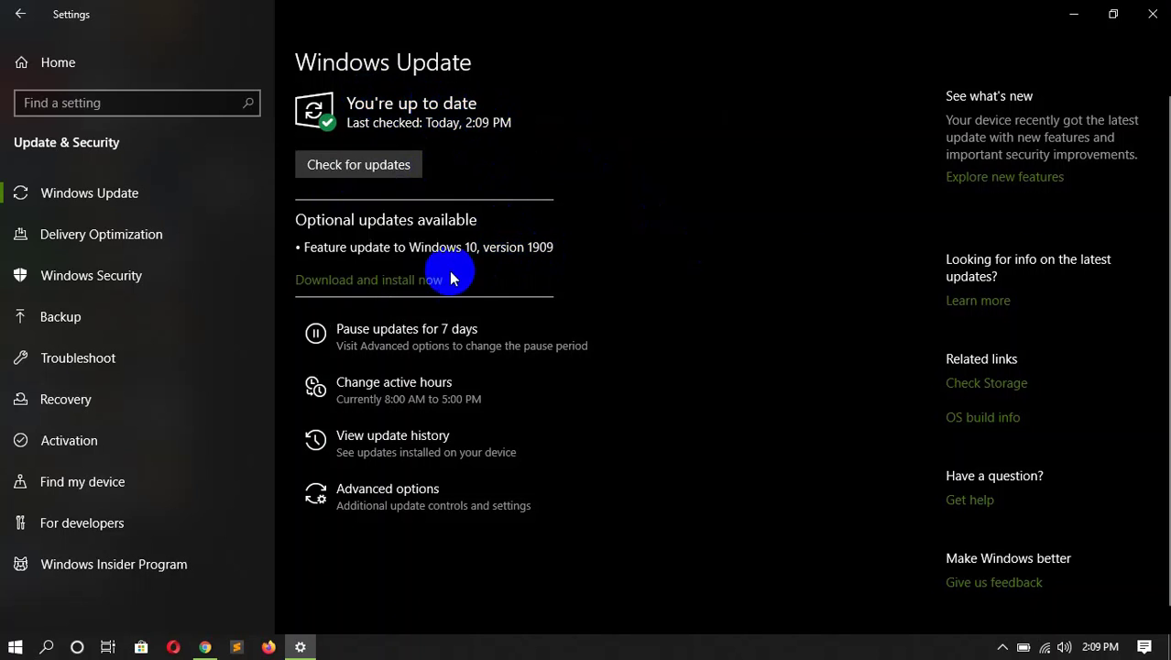
left_click(478, 172)
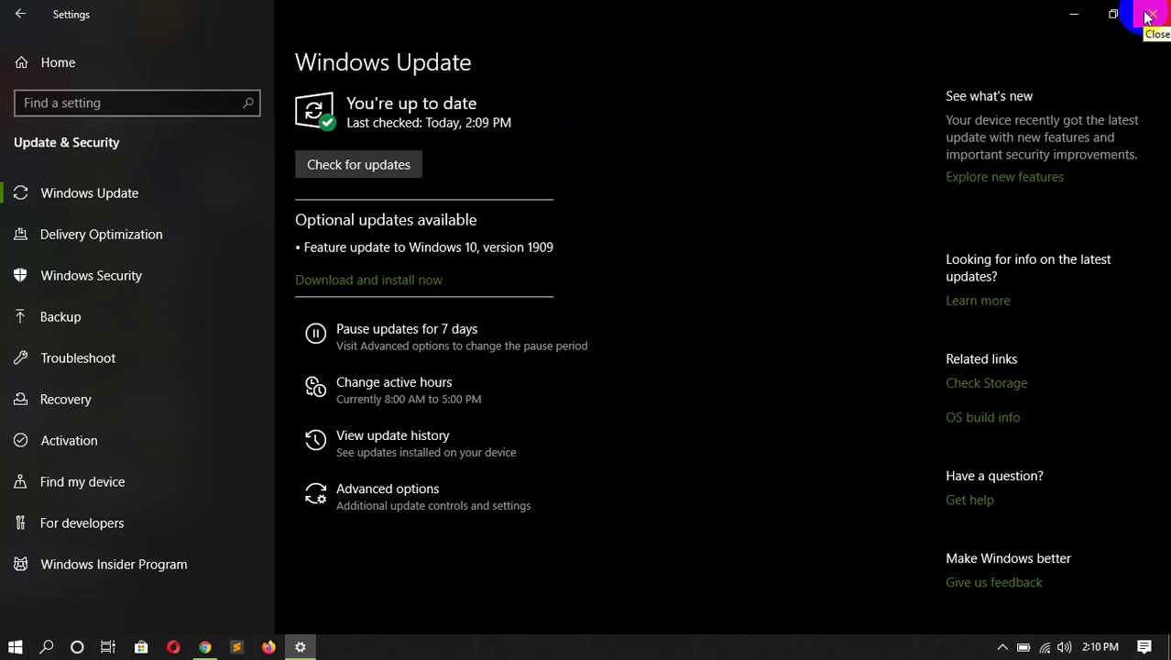
Close Settings and launch the Services console from Windows search.
left_click(1147, 18)
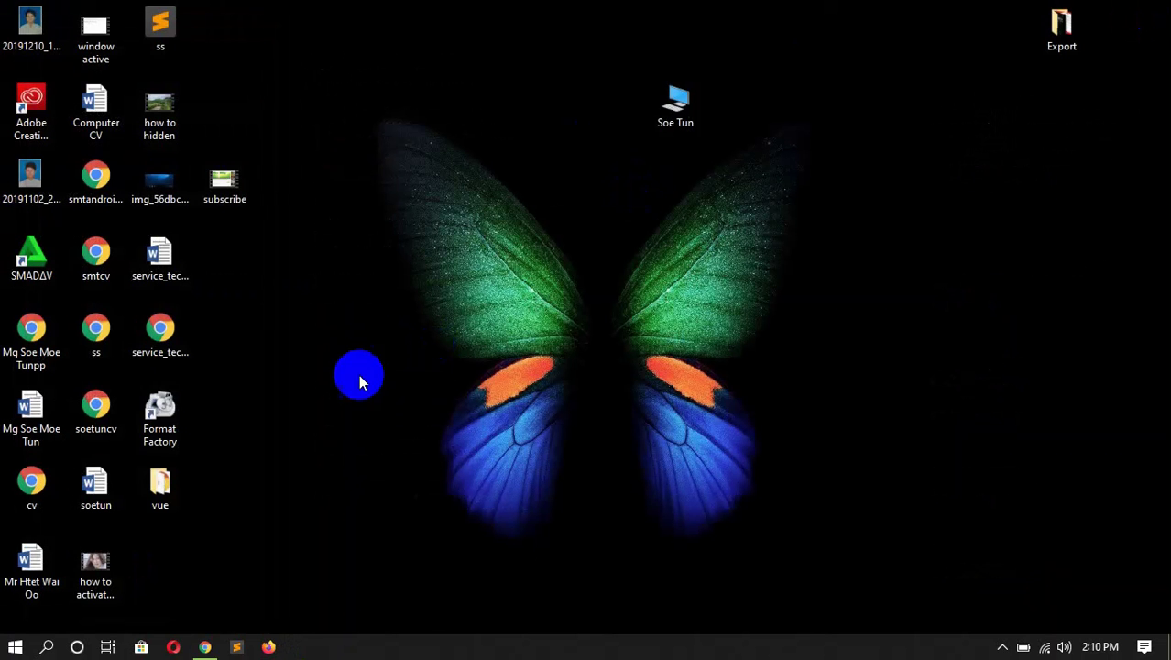
left_click(48, 646)
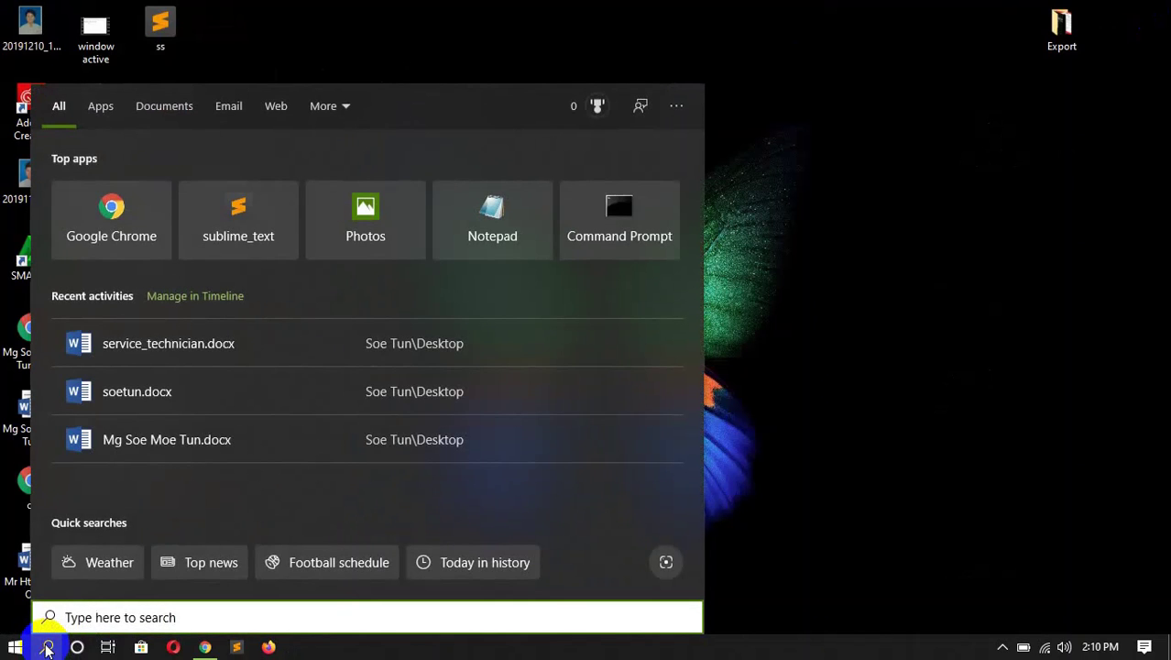
type("serv")
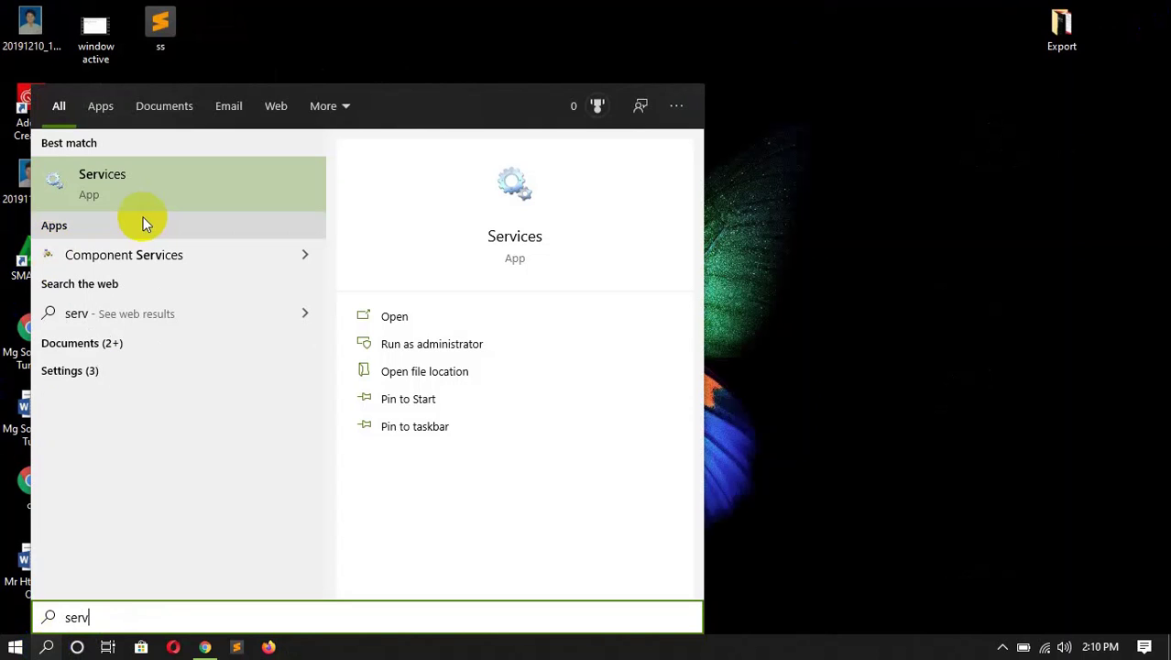
left_click(190, 186)
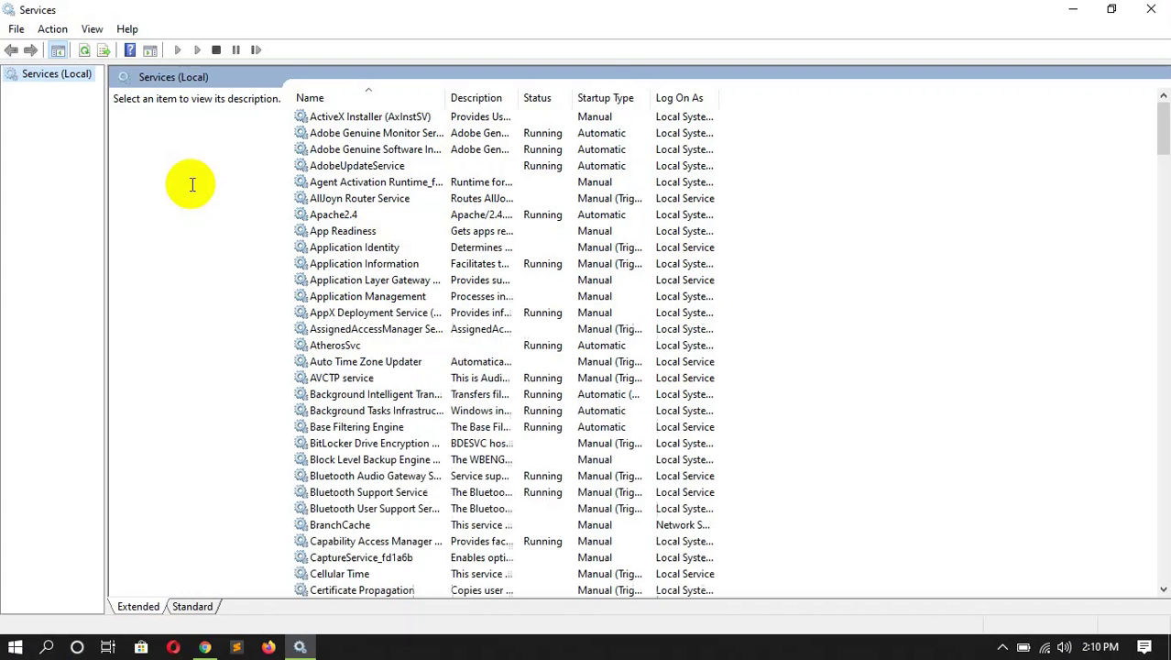
scroll(559, 359, "down", 1)
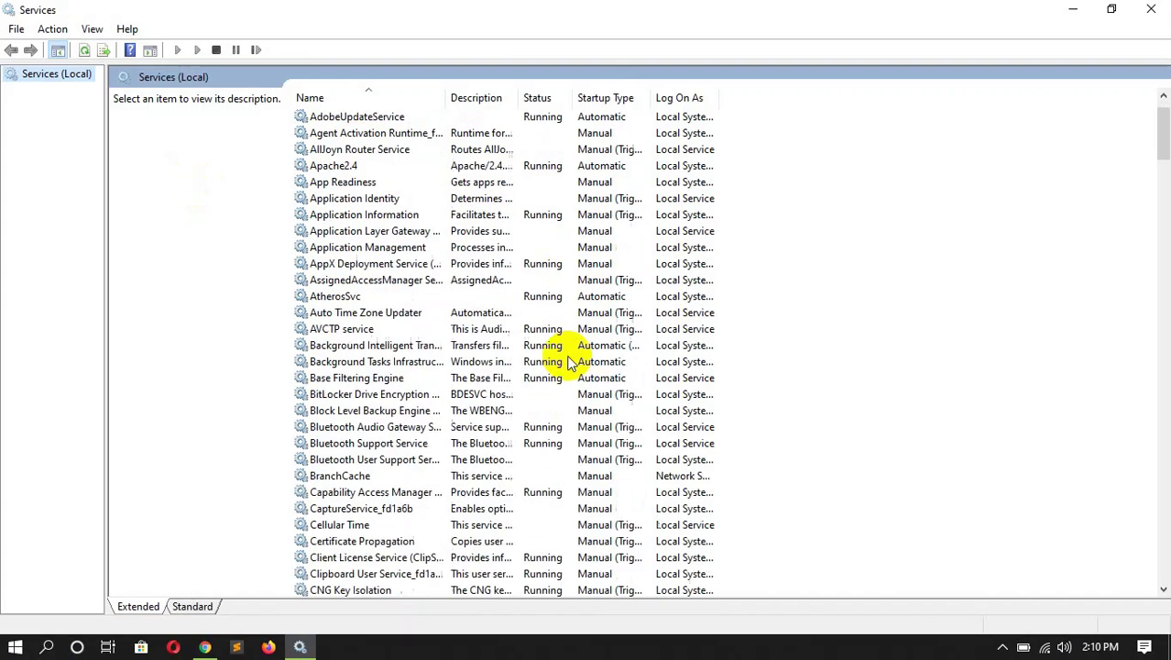
scroll(567, 362, "down", 1)
scroll(568, 362, "down", 3)
scroll(568, 361, "down", 3)
scroll(568, 361, "down", 3)
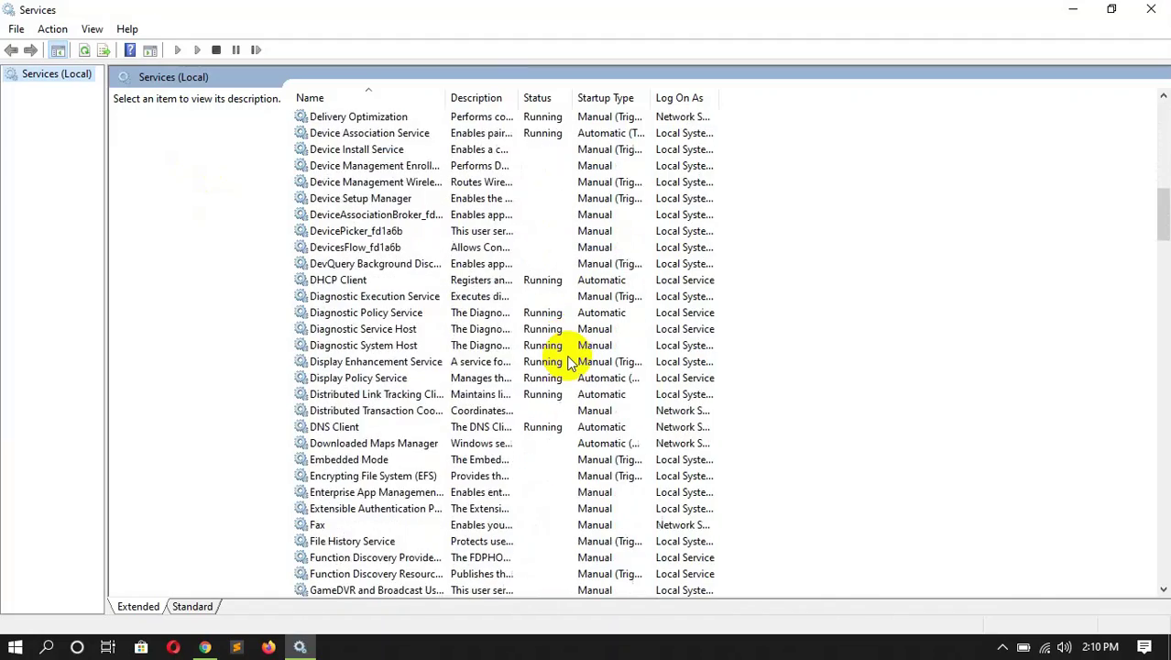
scroll(568, 362, "down", 3)
scroll(568, 362, "down", 5)
scroll(568, 362, "down", 5)
scroll(568, 362, "down", 5)
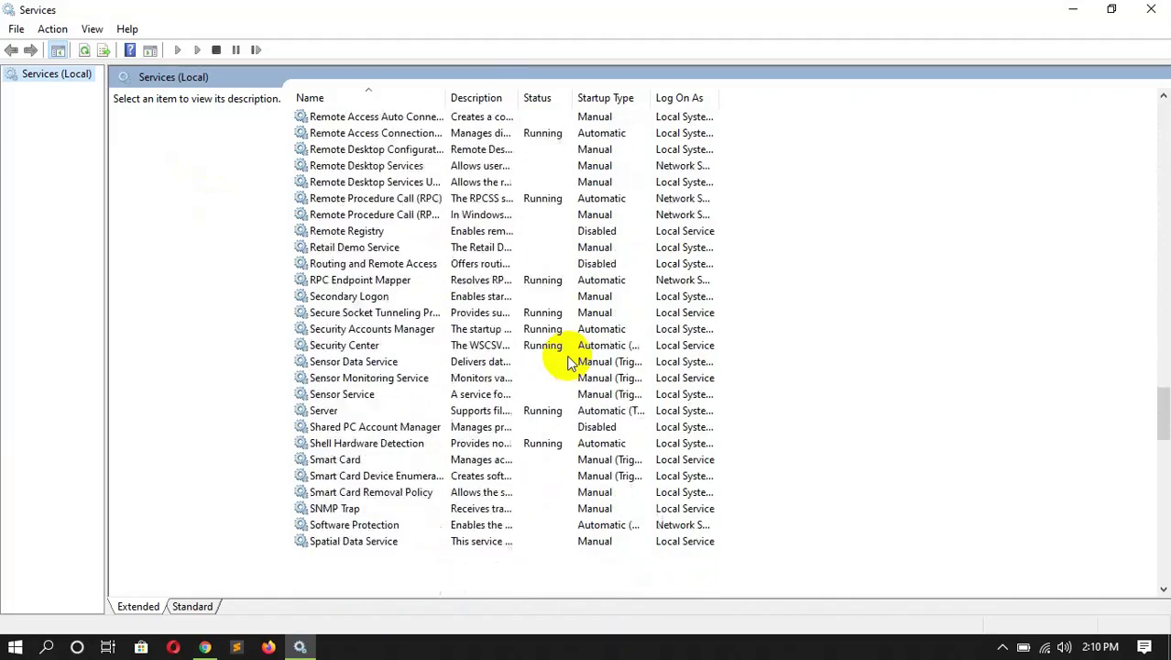
scroll(568, 362, "down", 5)
scroll(568, 361, "down", 10)
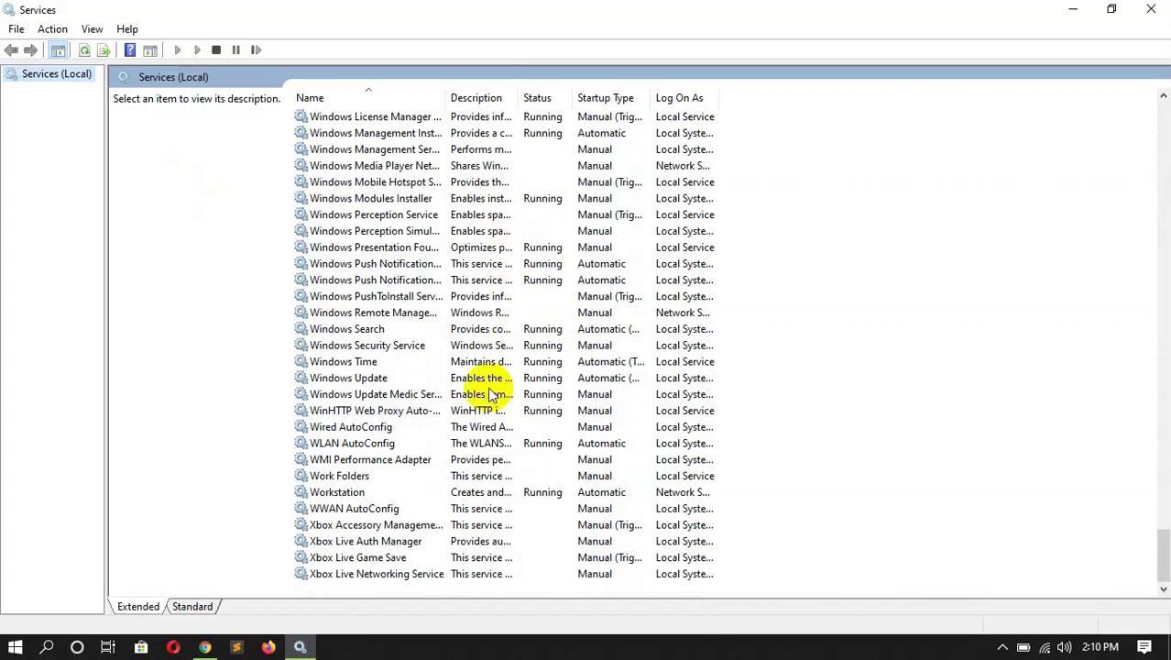
Set Windows Update's startup type to Disabled, stop the service, apply, and close its properties.
double_click(375, 379)
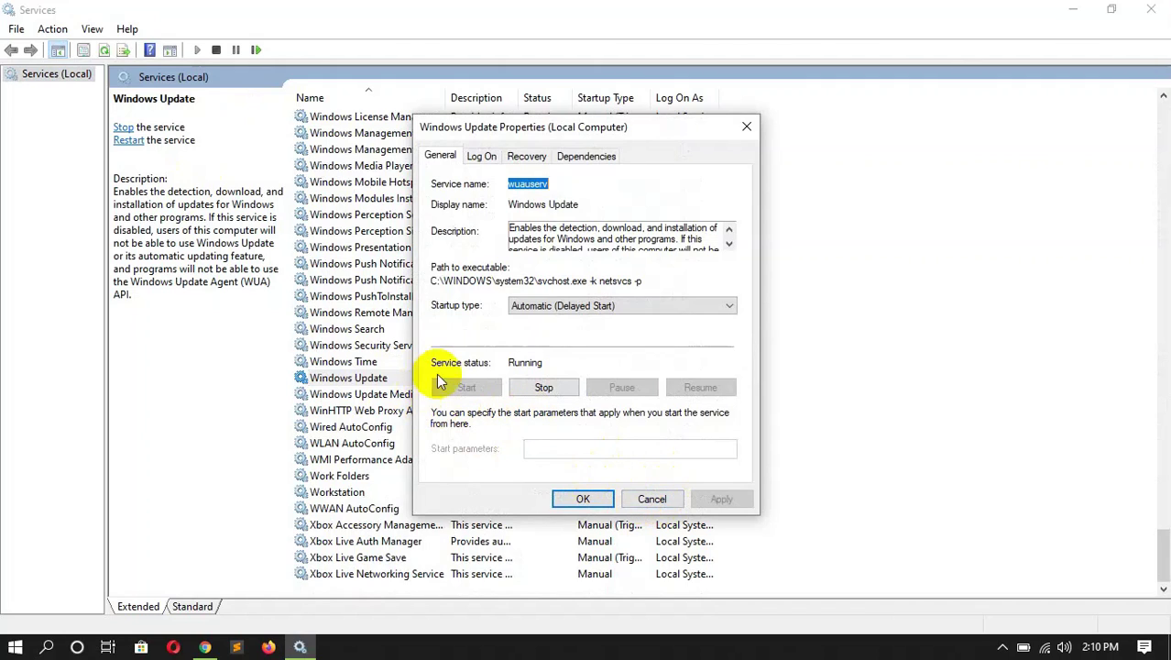
left_click(566, 311)
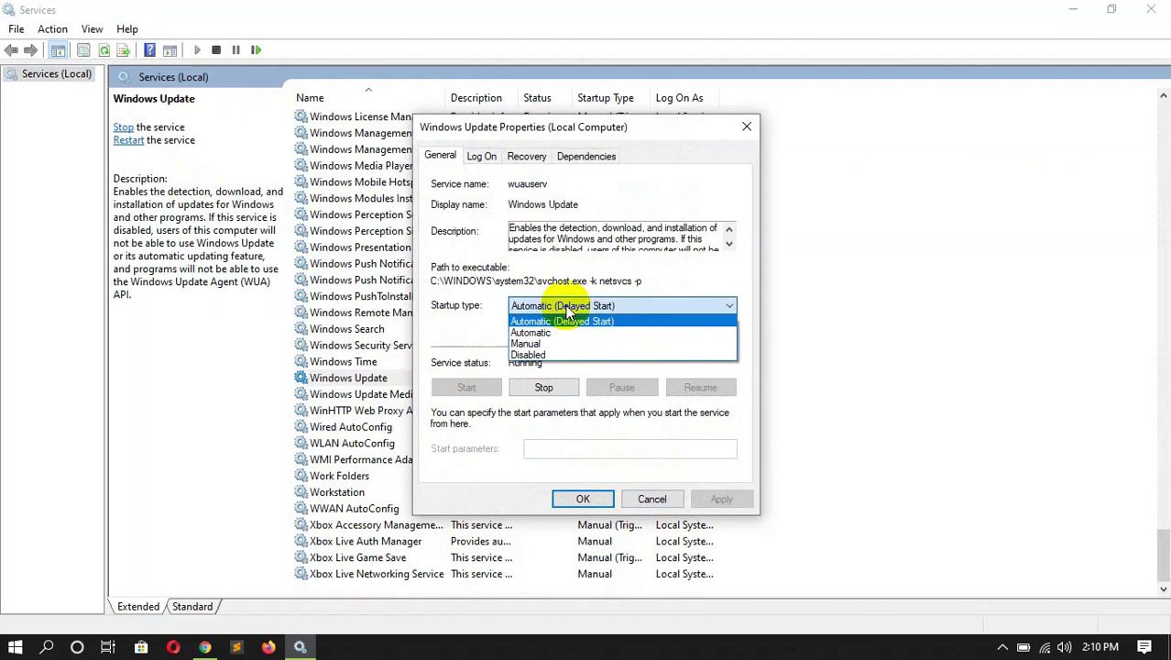
left_click(568, 357)
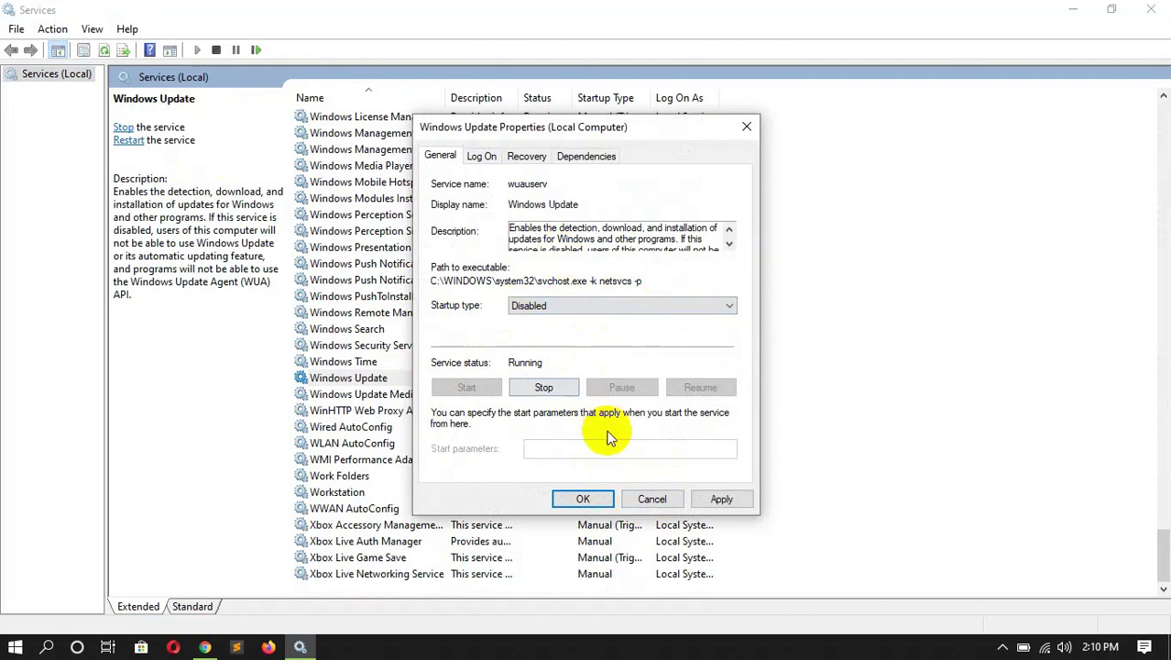
left_click(550, 389)
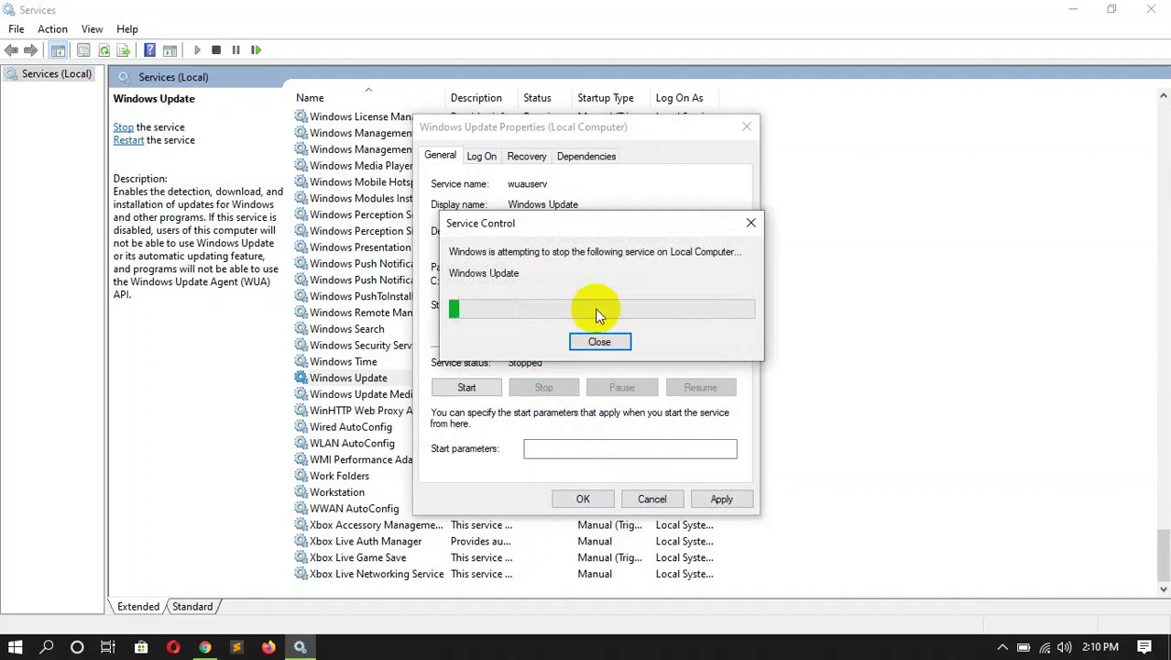
left_click(722, 499)
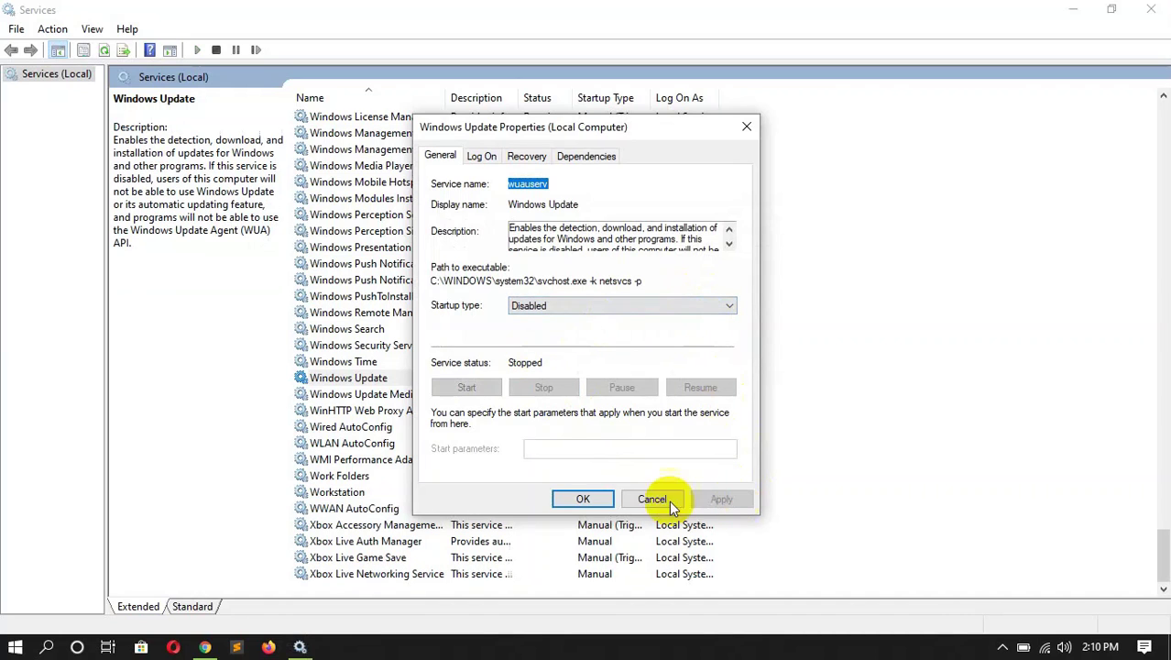
left_click(584, 500)
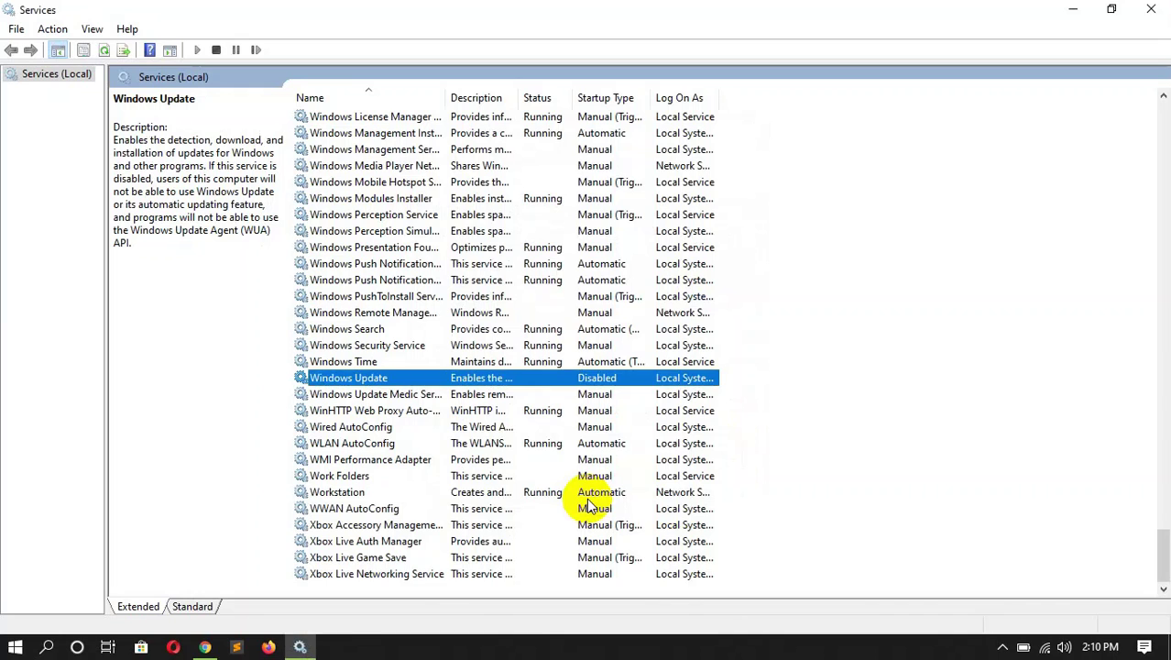
Close Services and check for updates again, producing error 0x80070422.
left_click(1155, 10)
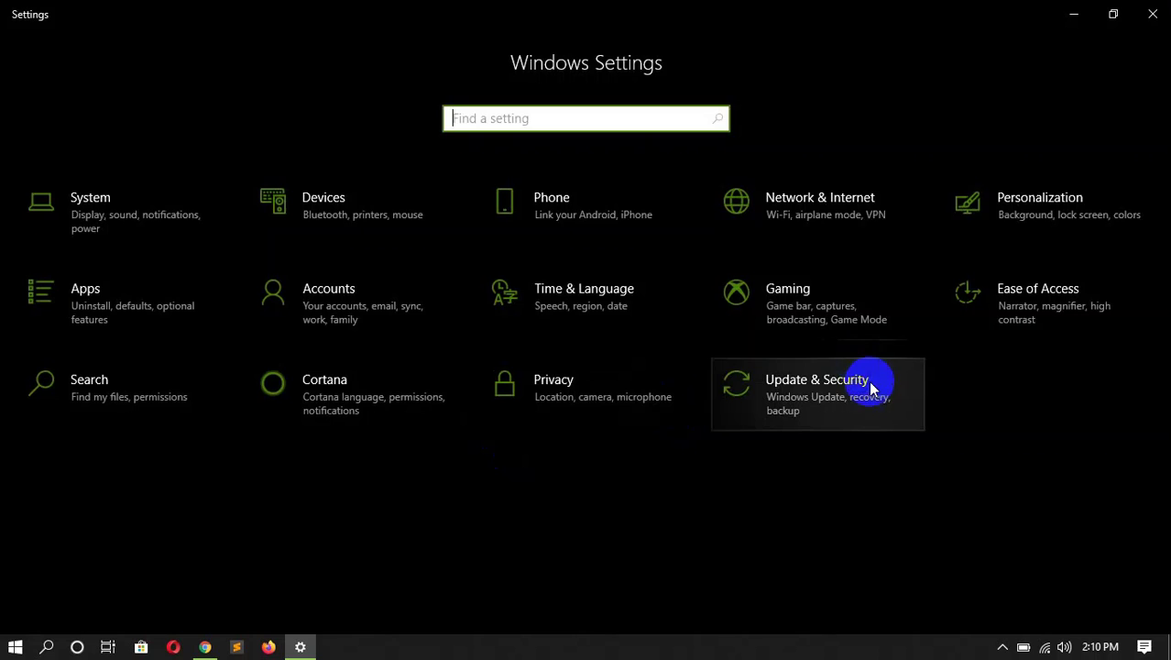
left_click(870, 387)
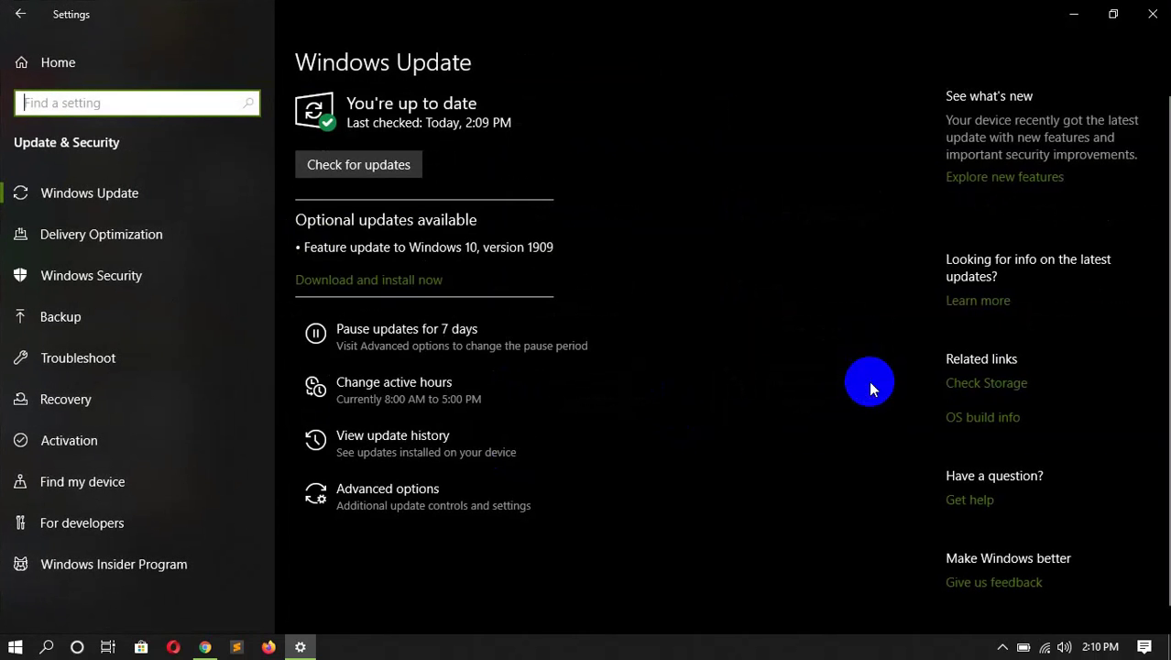
left_click(396, 167)
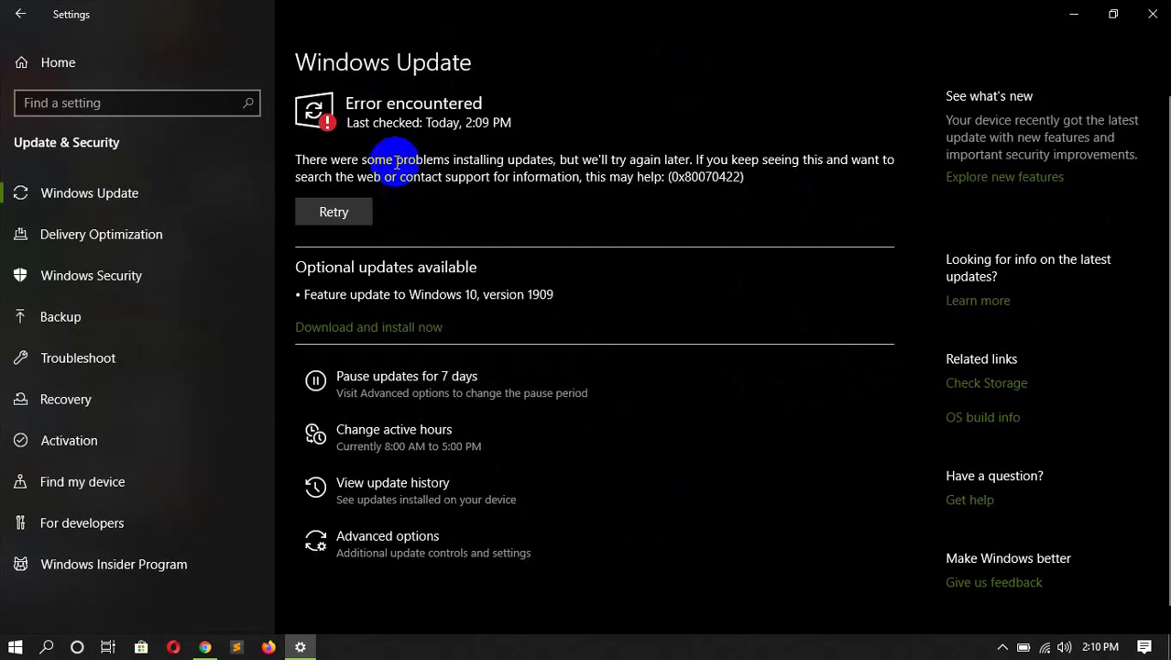
Highlight parts of the 0x80070422 error message, including the word 'updates'.
mouse_move(291, 161)
left_mouse_down()
mouse_move(417, 170)
mouse_move(549, 159)
left_mouse_up()
left_click(554, 160)
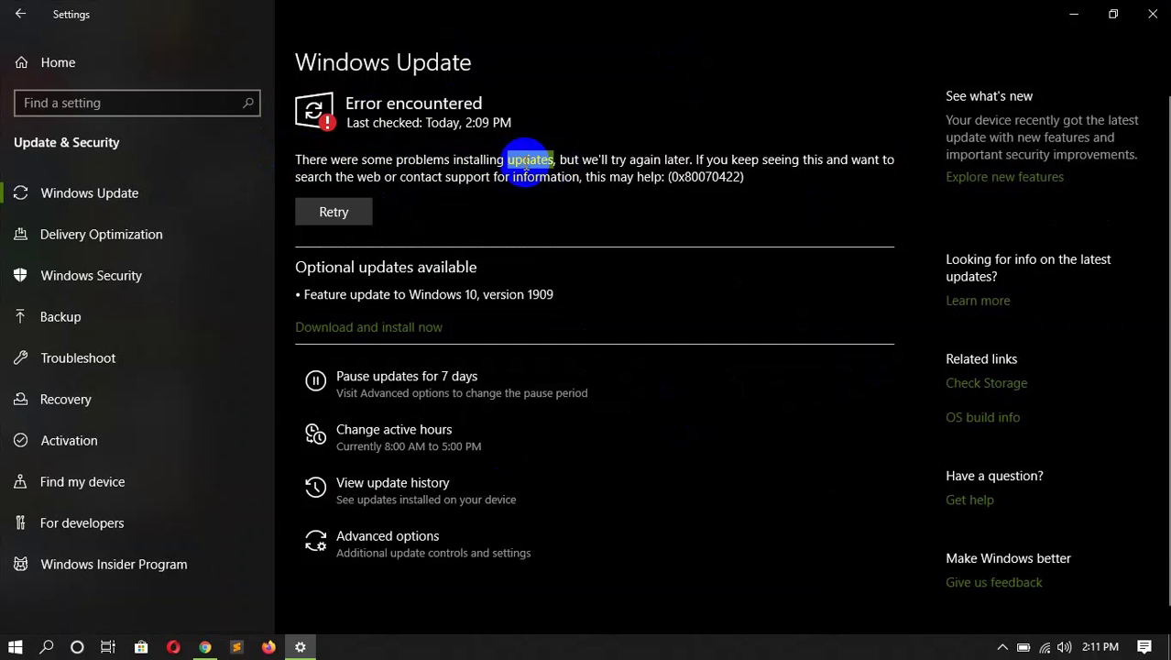
double_click(525, 162)
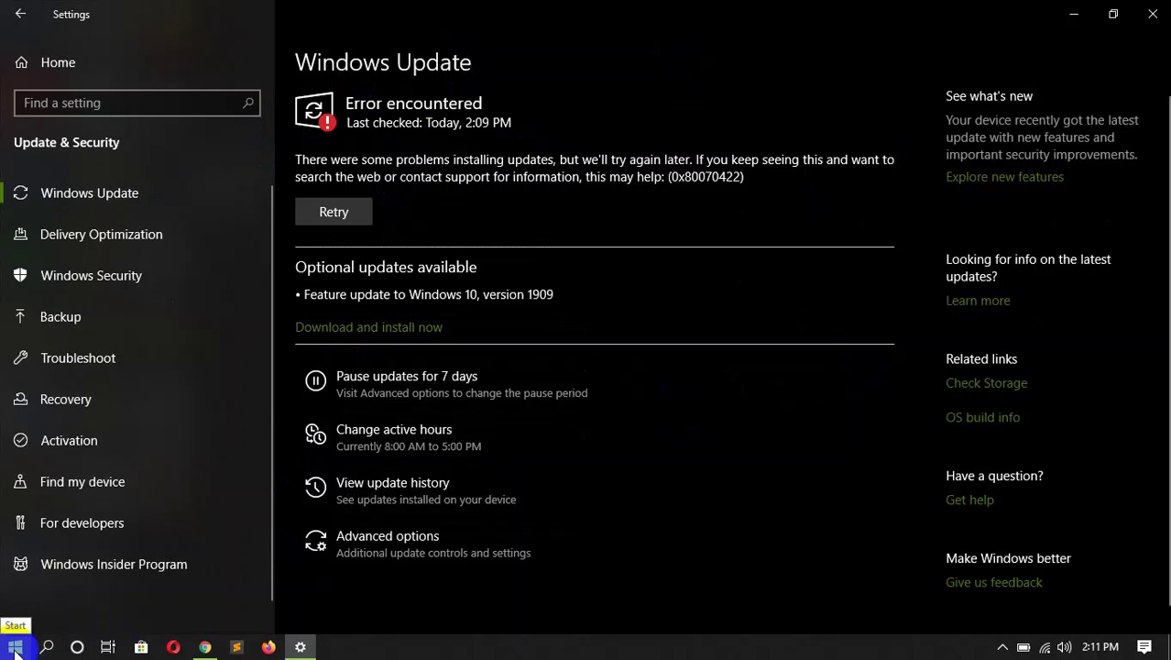
Reopen Services, set Windows Update's startup type to Automatic, and close its properties.
left_click(45, 647)
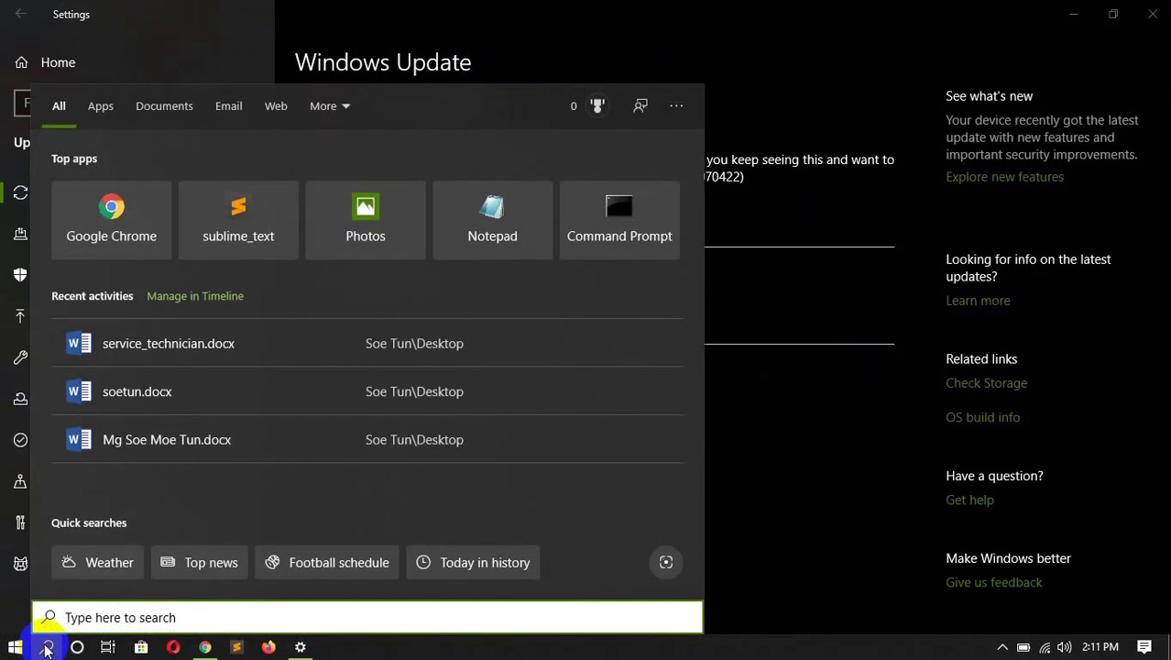
type("ser")
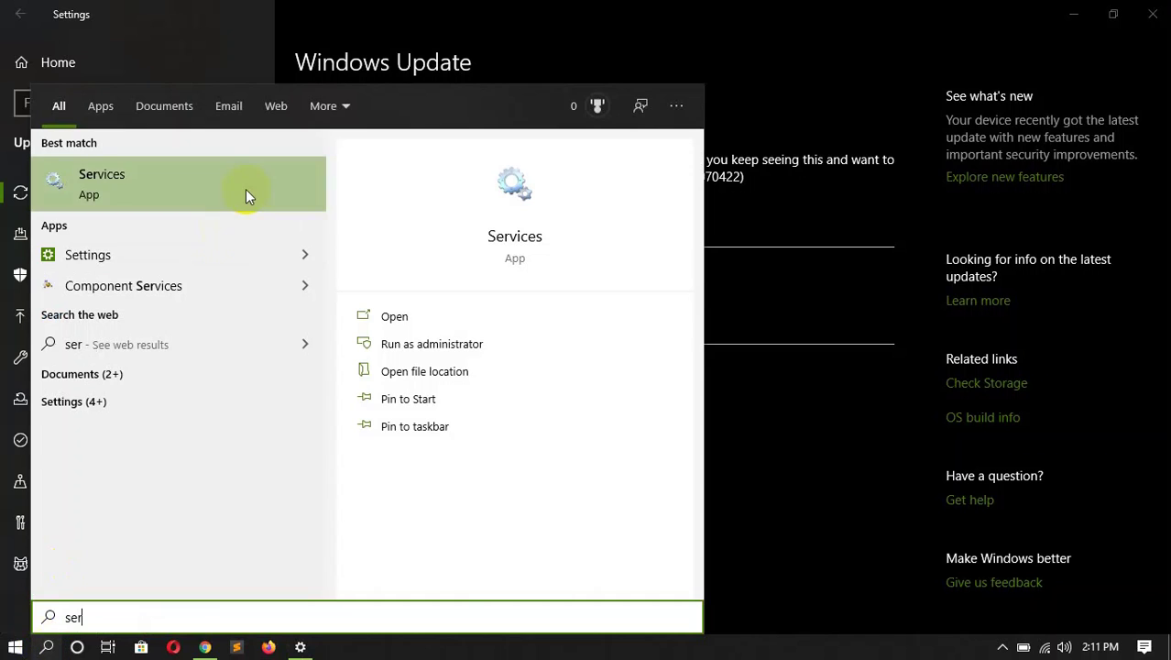
left_click(246, 190)
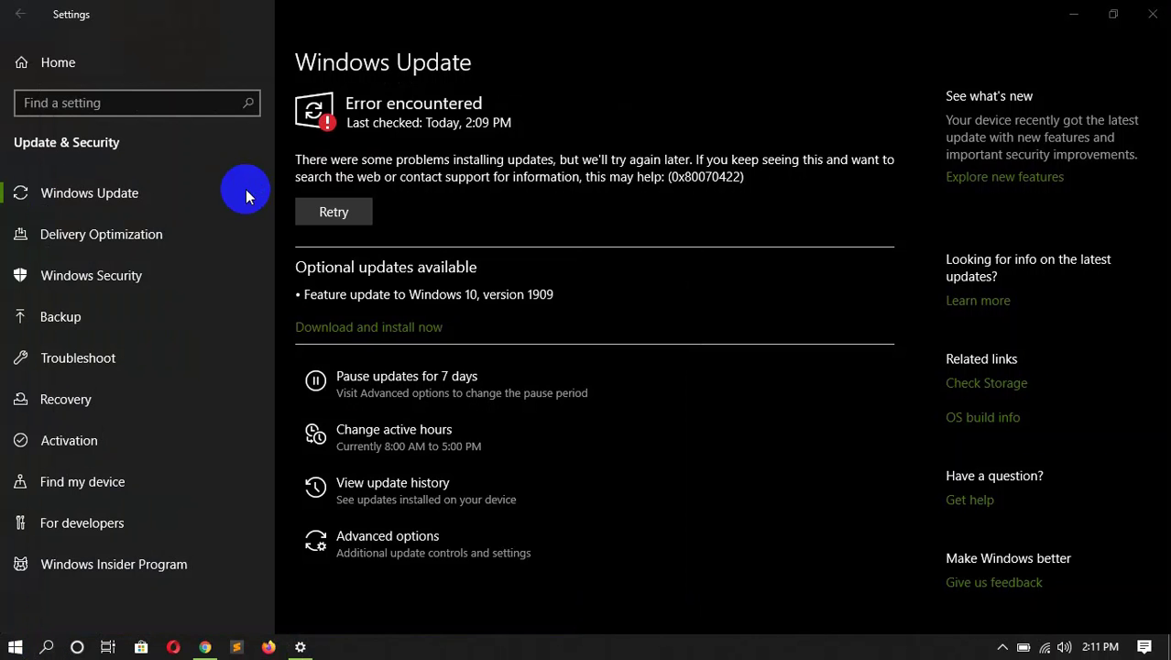
scroll(548, 373, "down", 15)
scroll(548, 374, "down", 15)
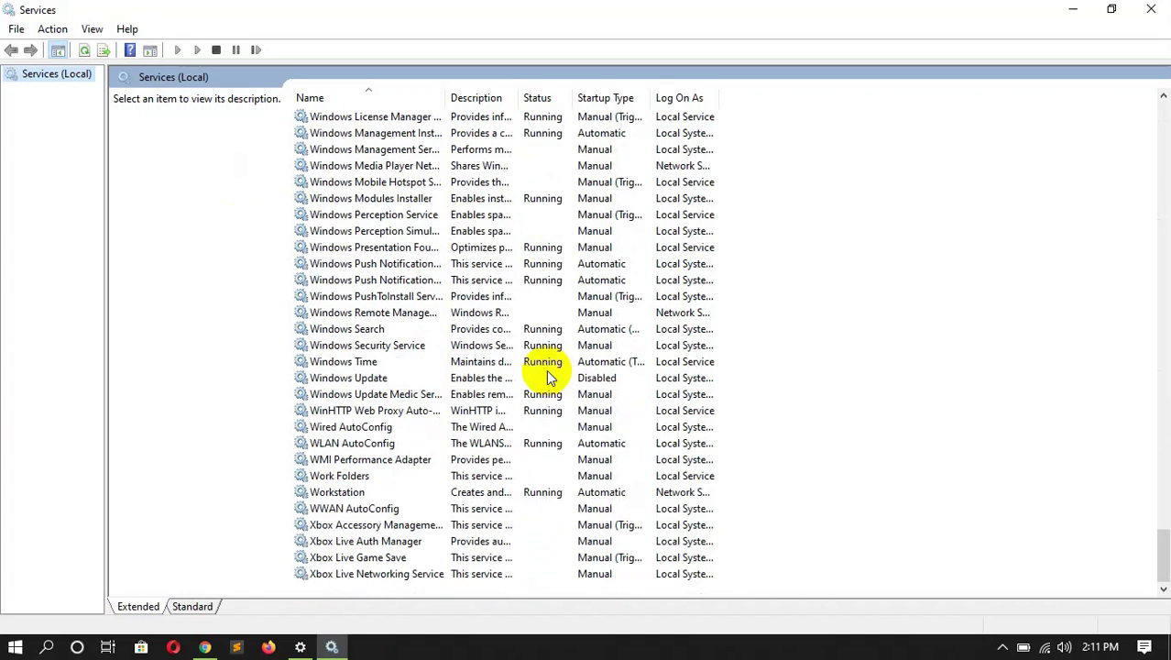
double_click(429, 385)
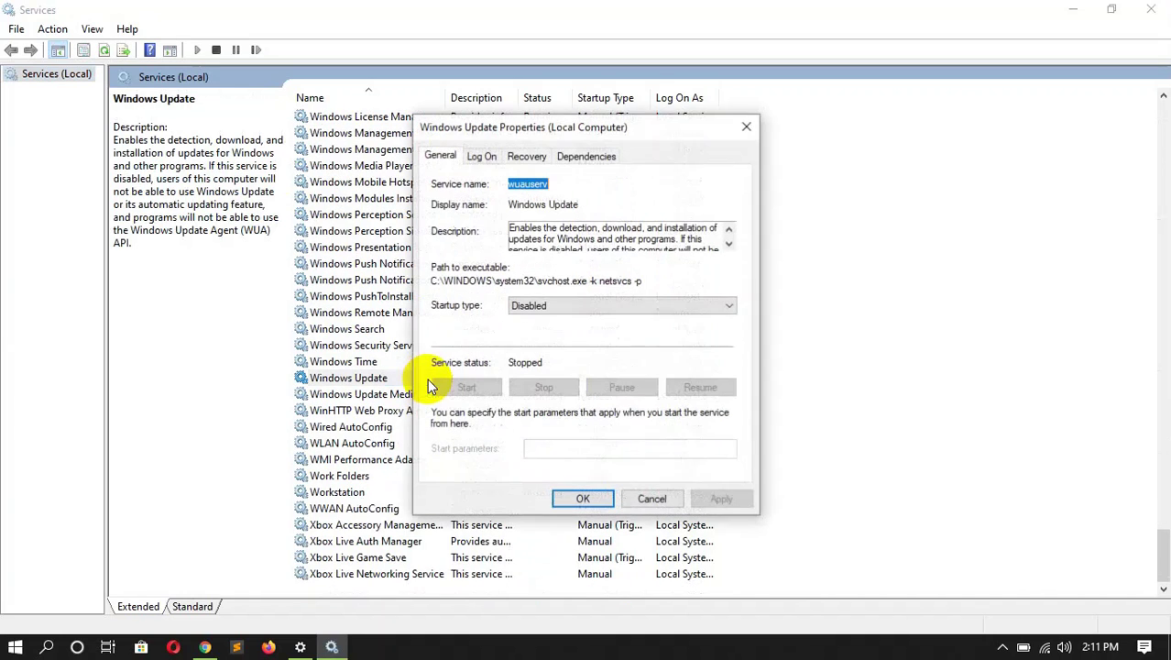
left_click(605, 305)
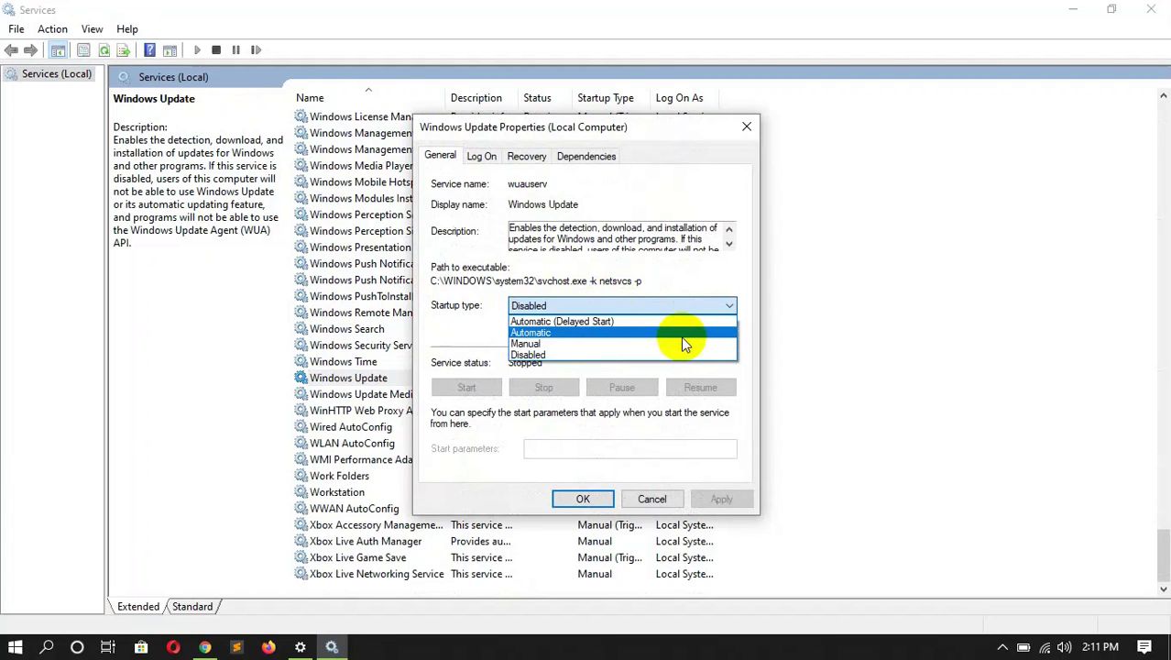
left_click(682, 336)
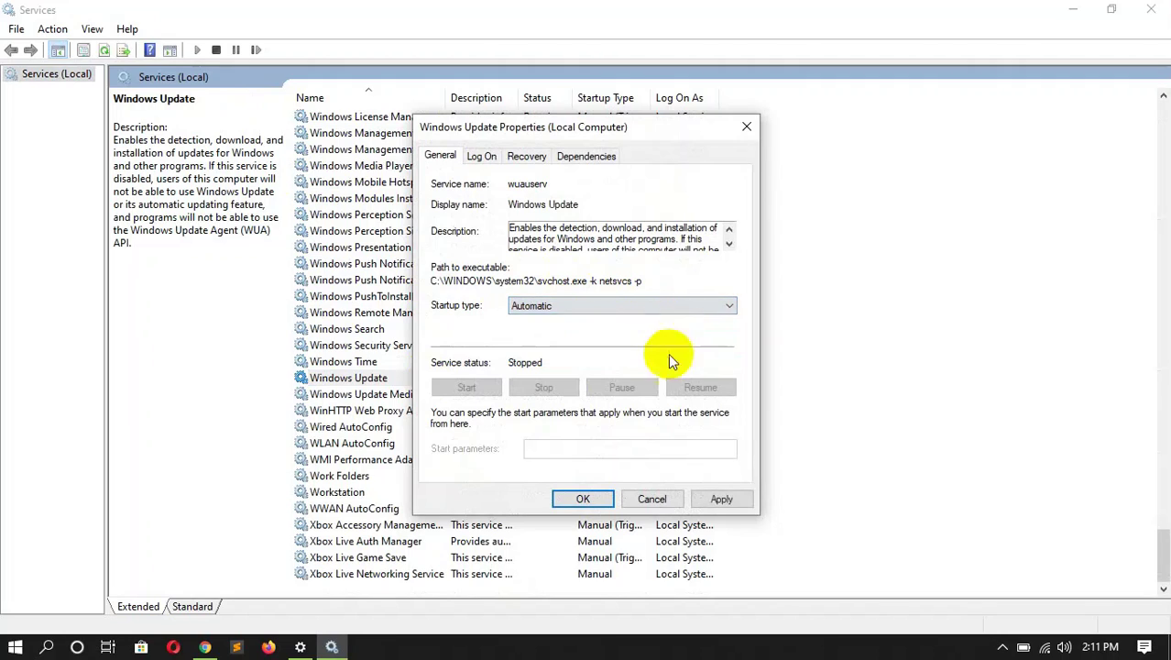
left_click(742, 130)
Close the Services and Settings windows and open the desktop's right-click menu.
left_click(1150, 10)
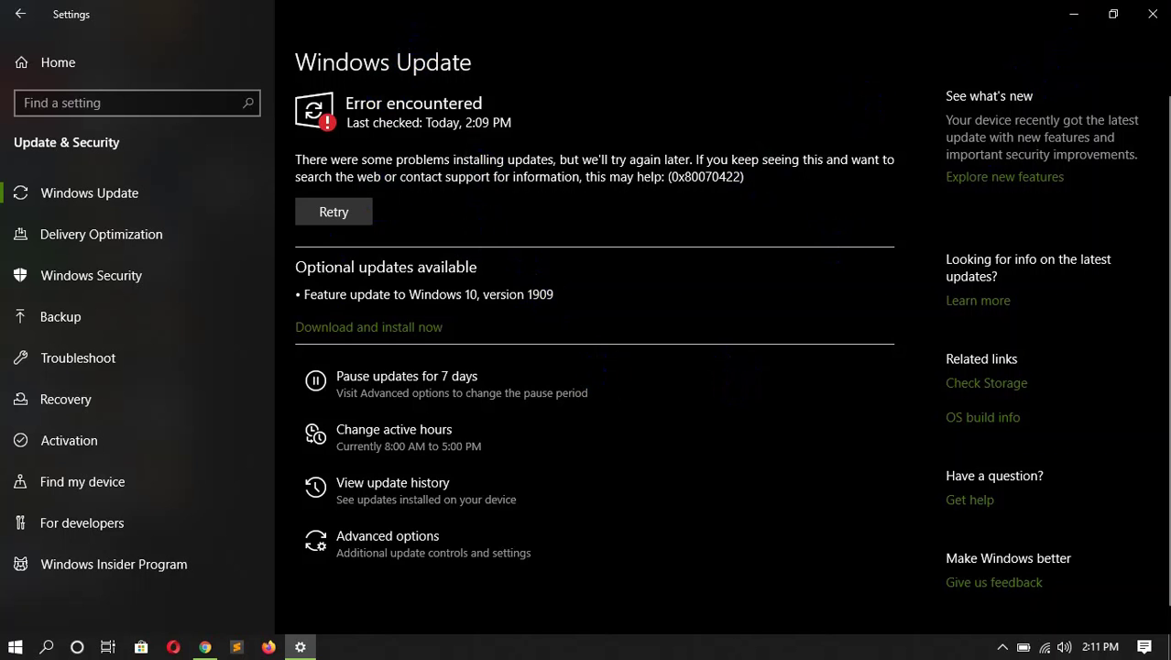
left_click(1152, 13)
right_click(763, 217)
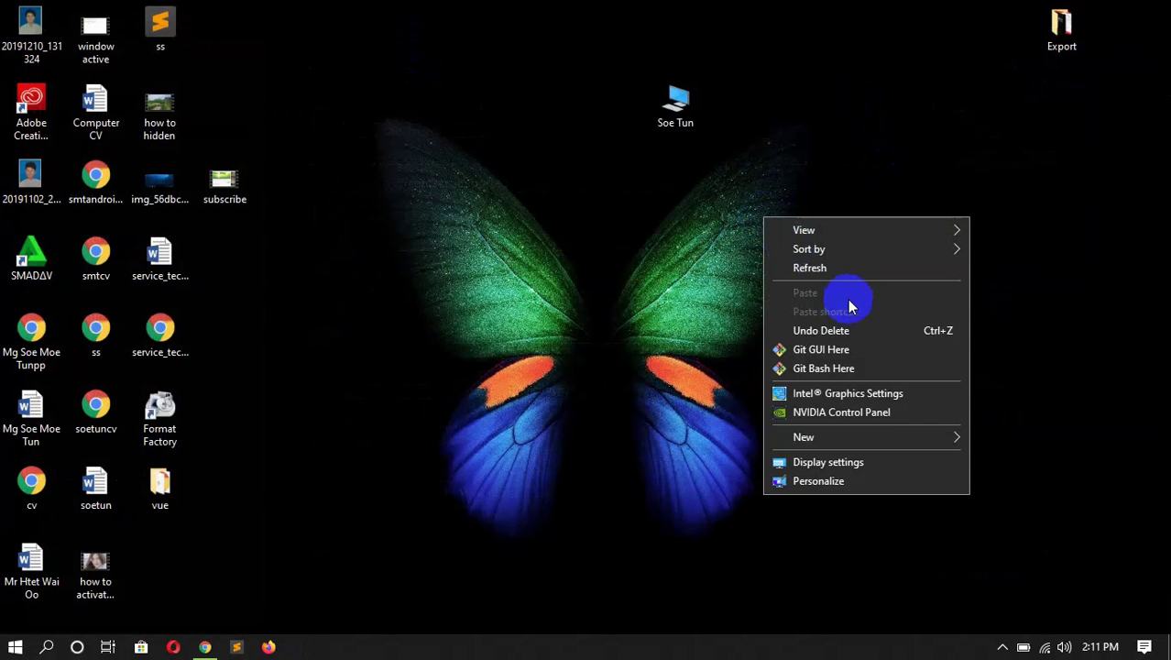